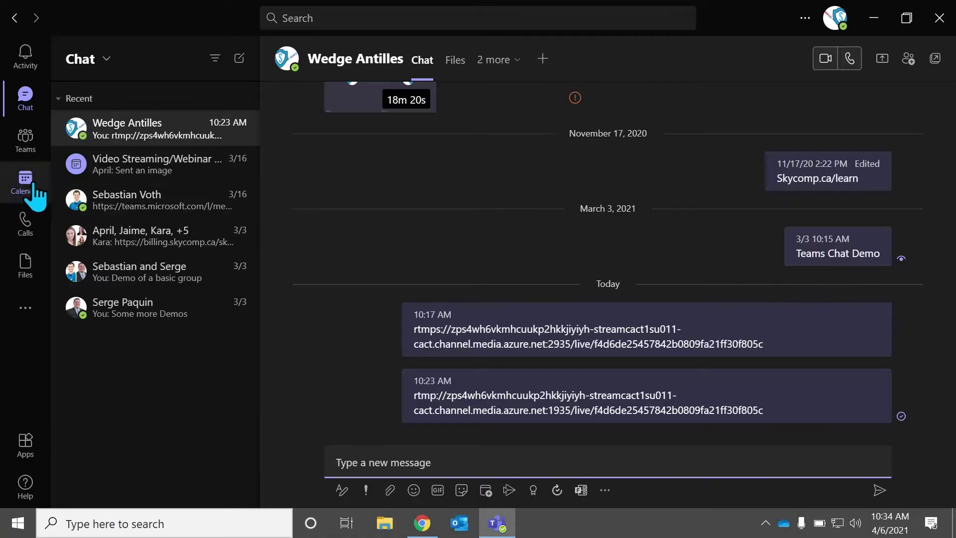
- Switch from the chat to the Calendar, showing the April 5–9, 2021 work week
left_click(25, 180)
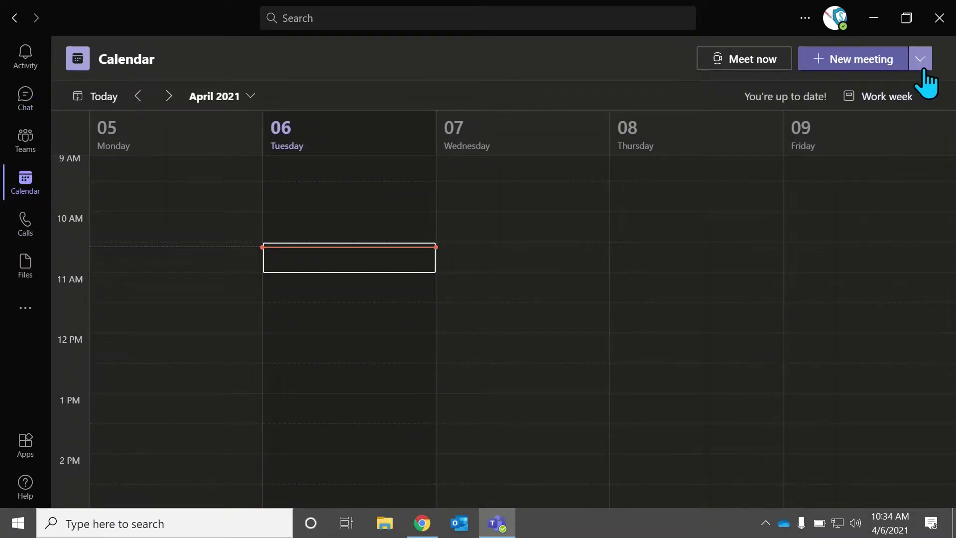
- Start a new live event with the title 'Test' and 'Test' in the details
left_click(920, 58)
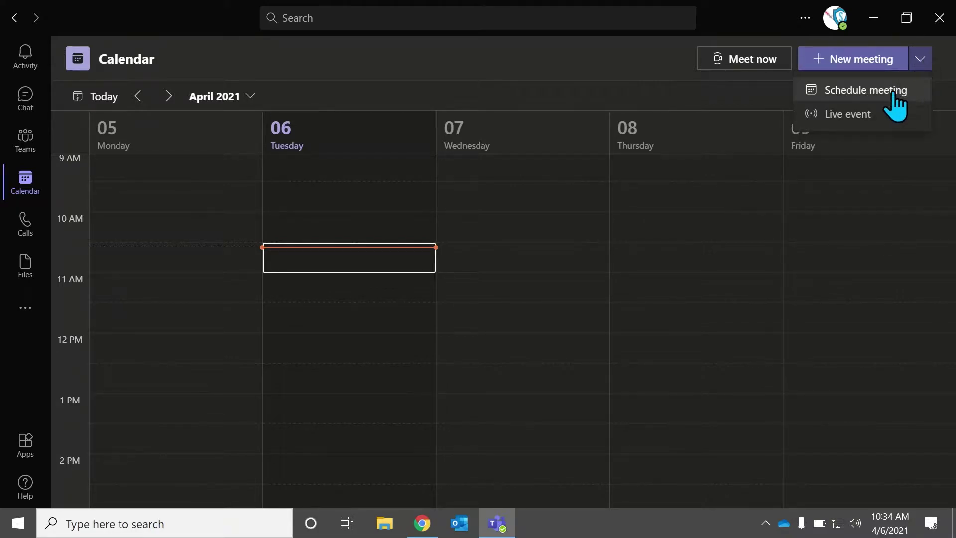
left_click(875, 114)
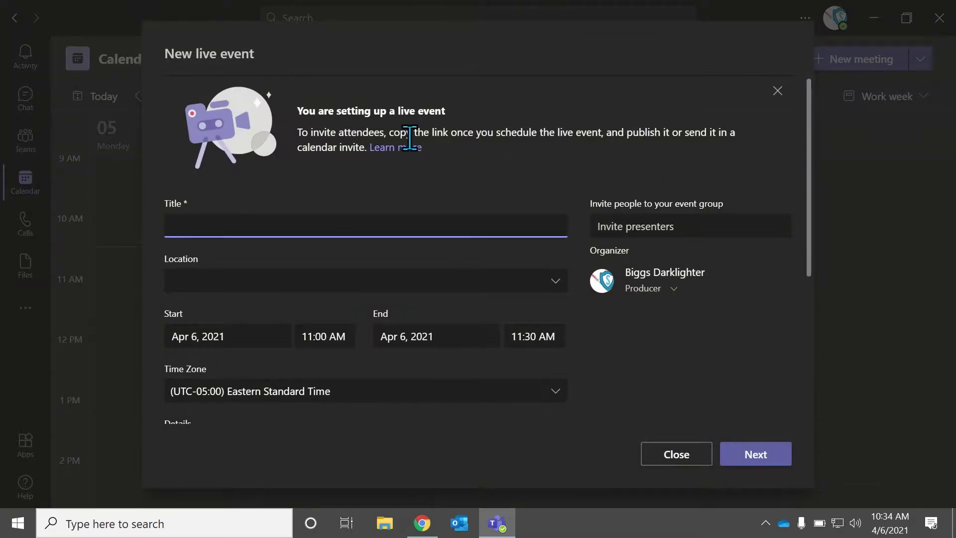
type("TEst")
key("BackSpace")
key("BackSpace")
key("BackSpace")
type("est")
scroll(391, 314, "down", 3)
left_click(291, 305)
type("Test")
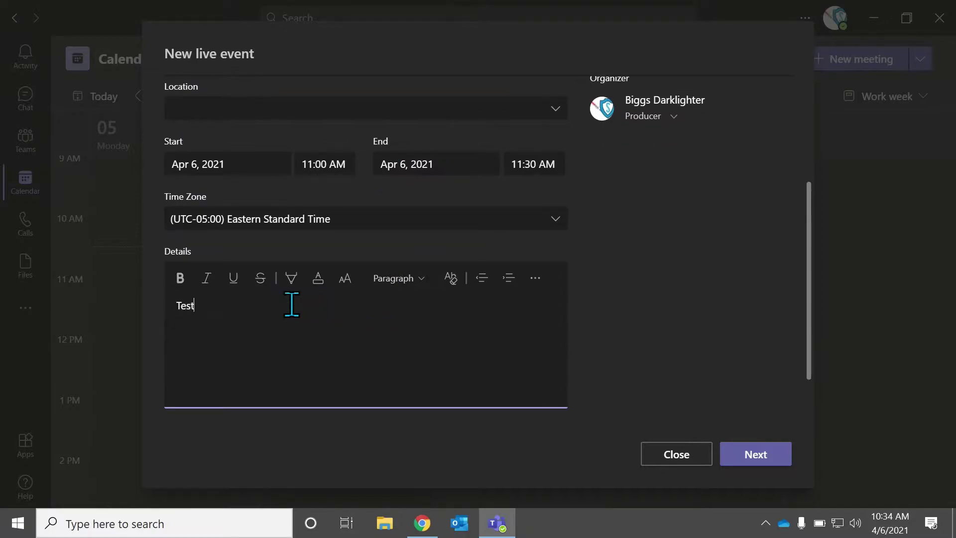
scroll(578, 359, "up", 3)
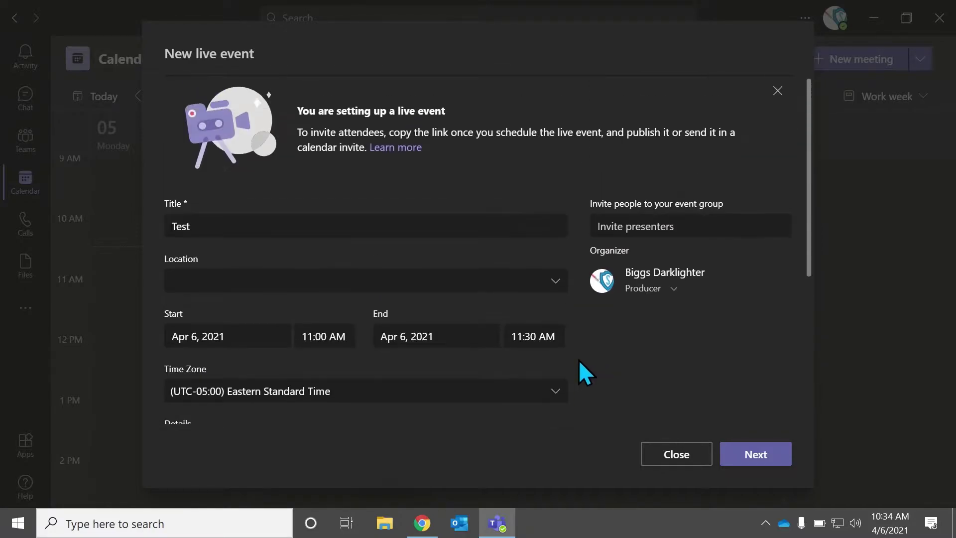
- Keep Org-wide permissions, enable Q&A, and schedule the Test live event for April 6, 11:00–11:30 AM
left_click(767, 457)
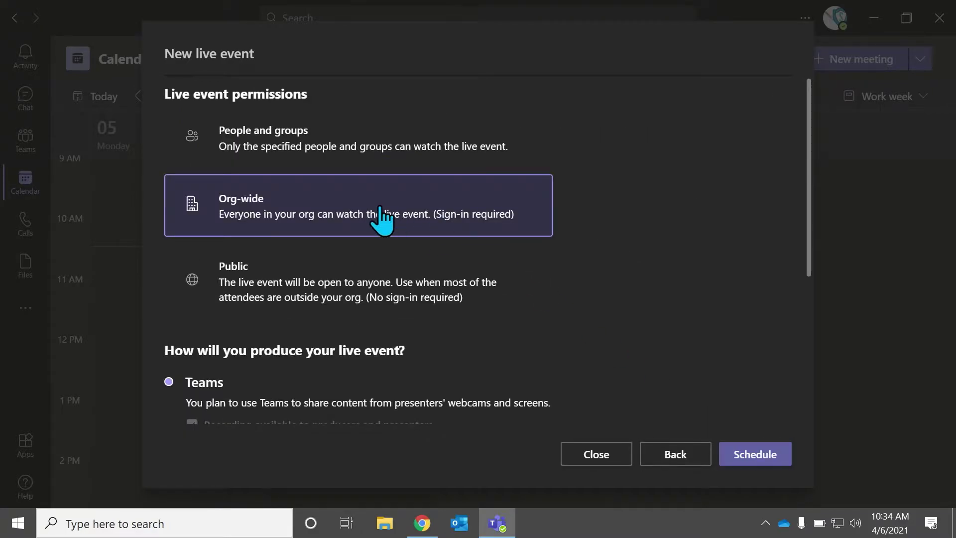
scroll(384, 213, "down", 5)
scroll(382, 221, "up", 5)
left_click(273, 289)
left_click(330, 218)
scroll(321, 219, "down", 4)
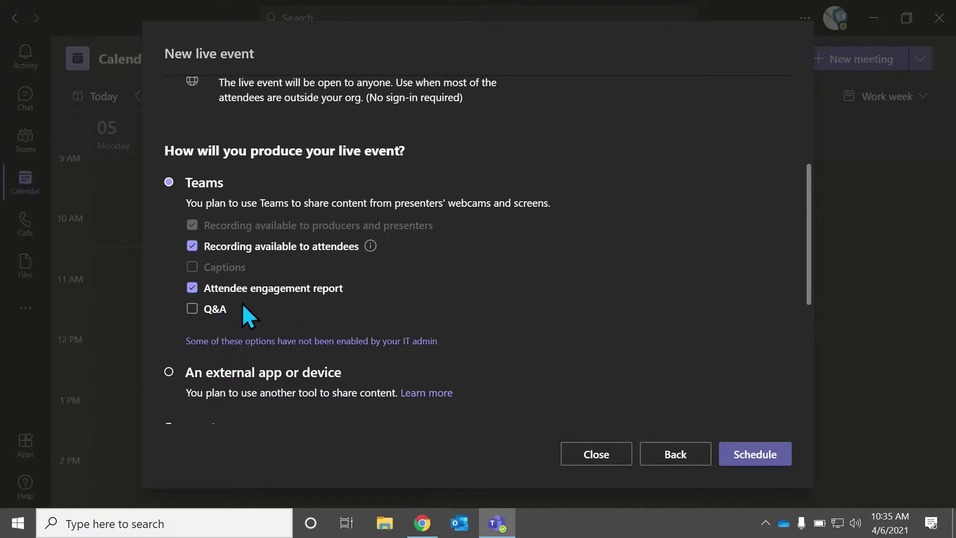
left_click(192, 309)
left_click(758, 456)
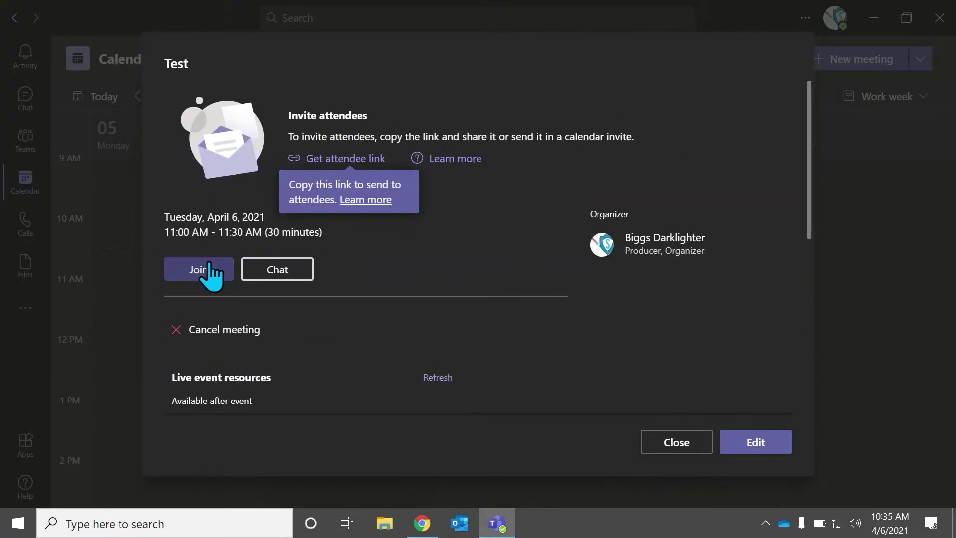
- Join the scheduled Test live event to reach the producer pre-join screen
left_click(209, 271)
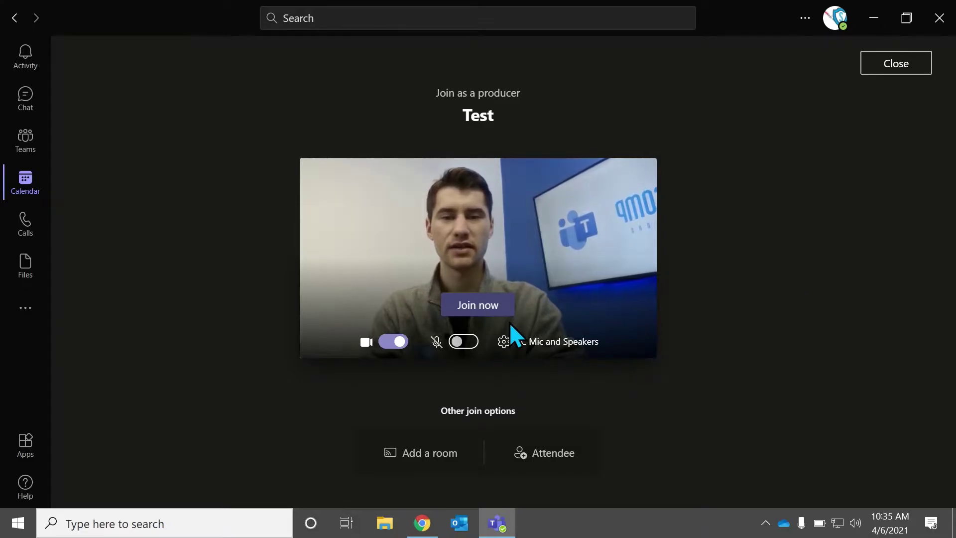
- Choose Live Gamer MINI as the camera in Device settings instead of the integrated camera
left_click(527, 349)
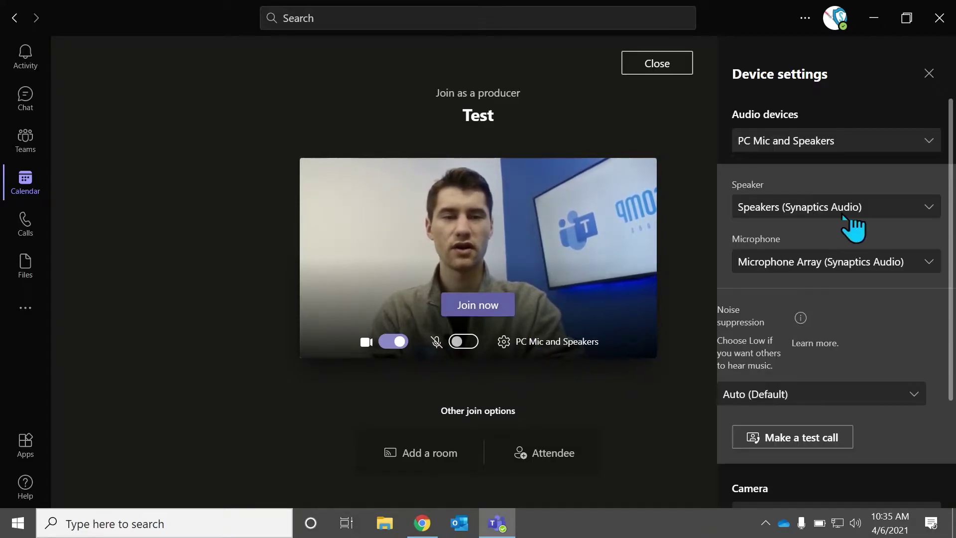
scroll(901, 309, "down", 3)
scroll(898, 315, "up", 3)
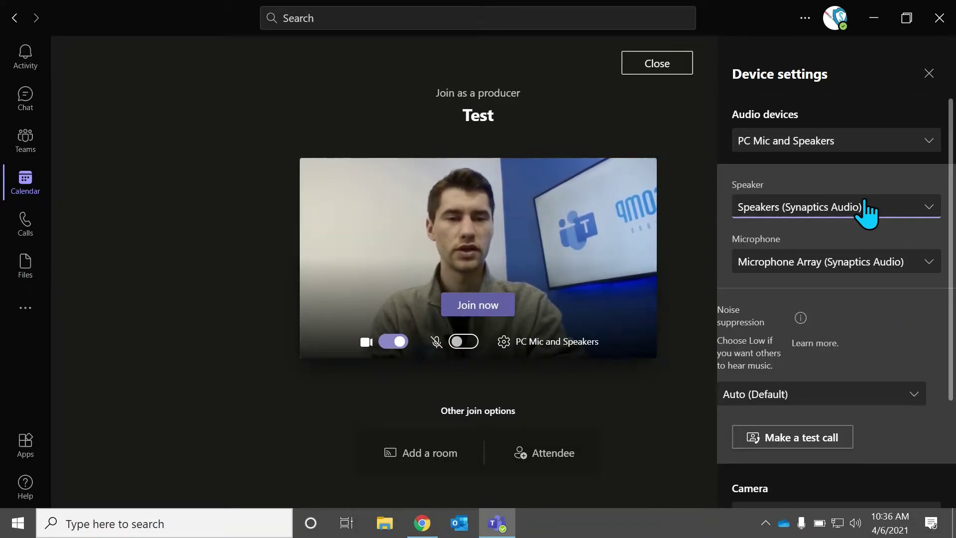
scroll(868, 327, "down", 3)
left_click(867, 313)
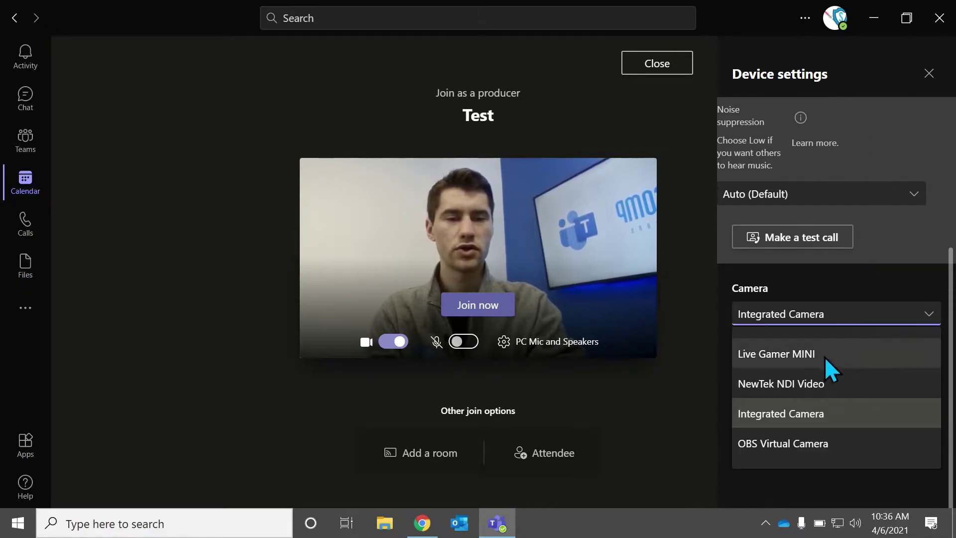
left_click(825, 357)
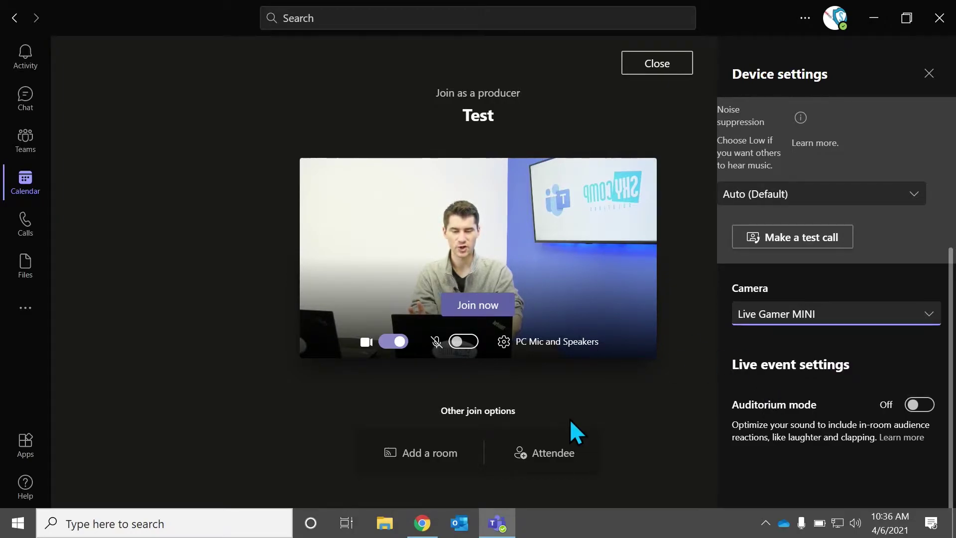
left_click(929, 73)
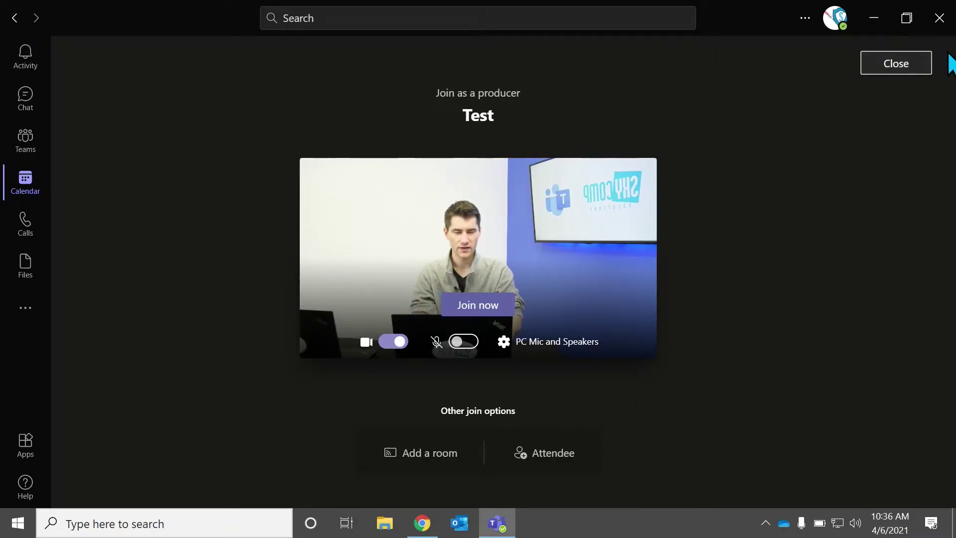
- Switch on Auditorium mode in the pre-join Device settings
left_click(527, 339)
scroll(917, 345, "down", 4)
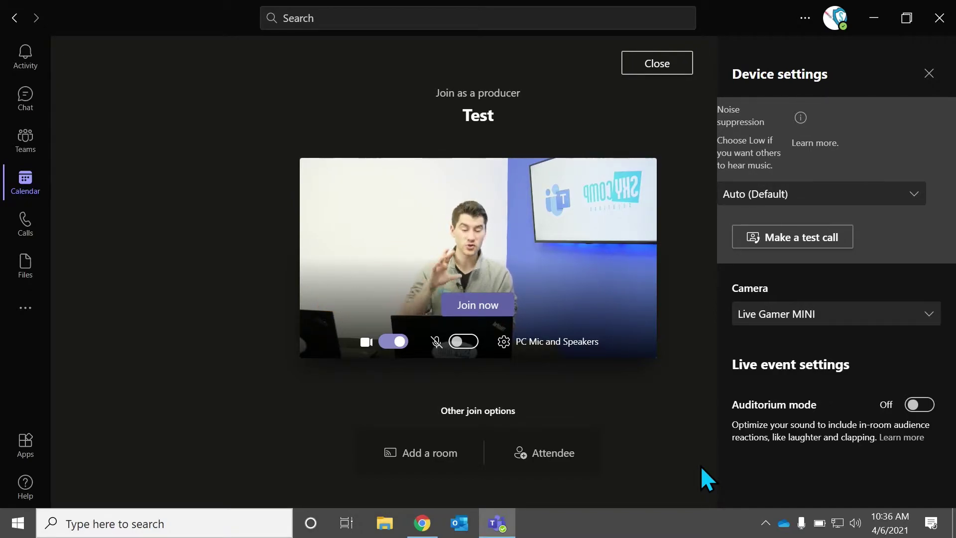
left_click(920, 405)
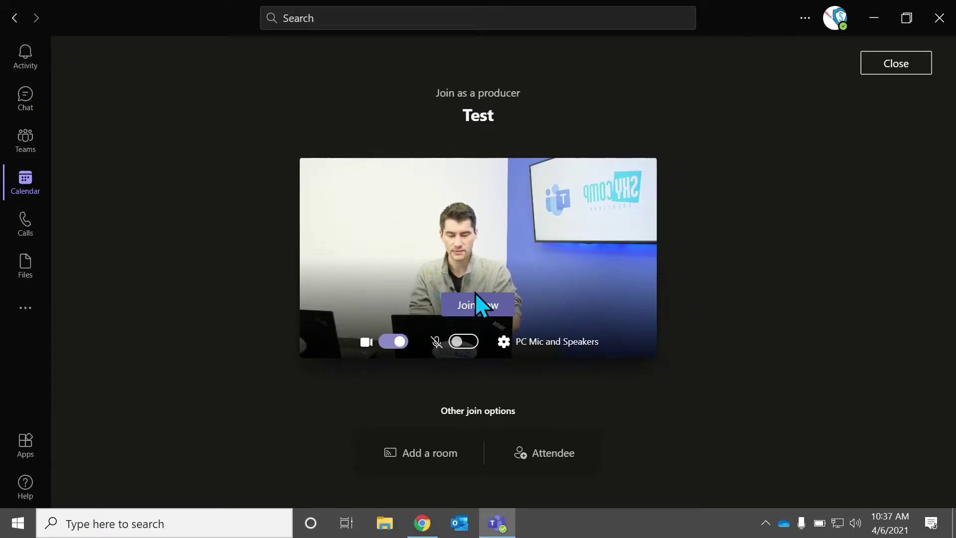
- Join as producer, add the webcam thumbnail to the Queue and send it to the live preview
left_click(467, 306)
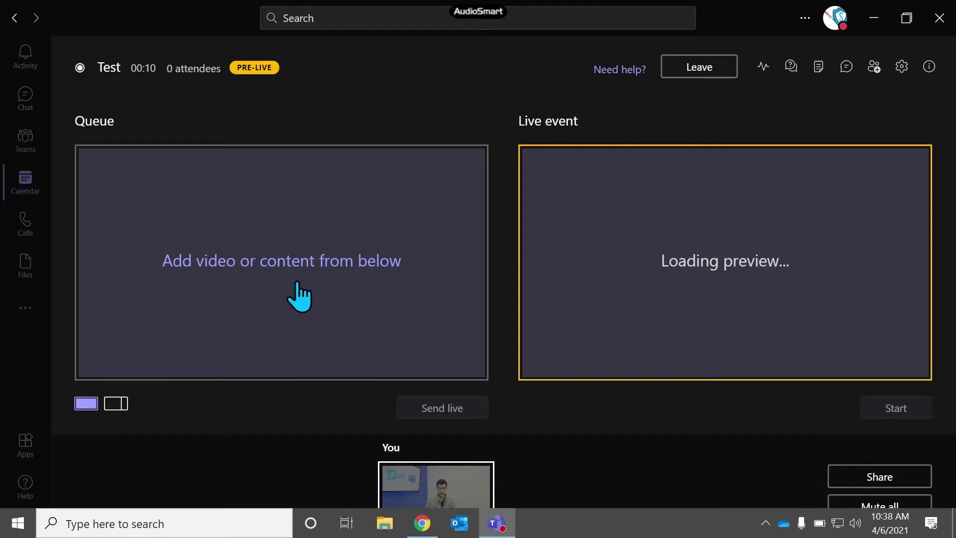
left_click(432, 479)
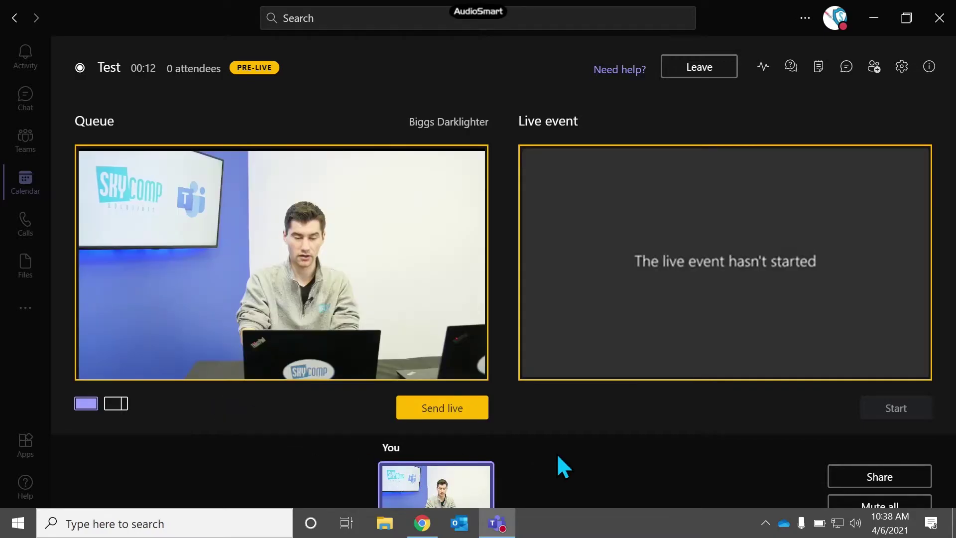
left_click(451, 416)
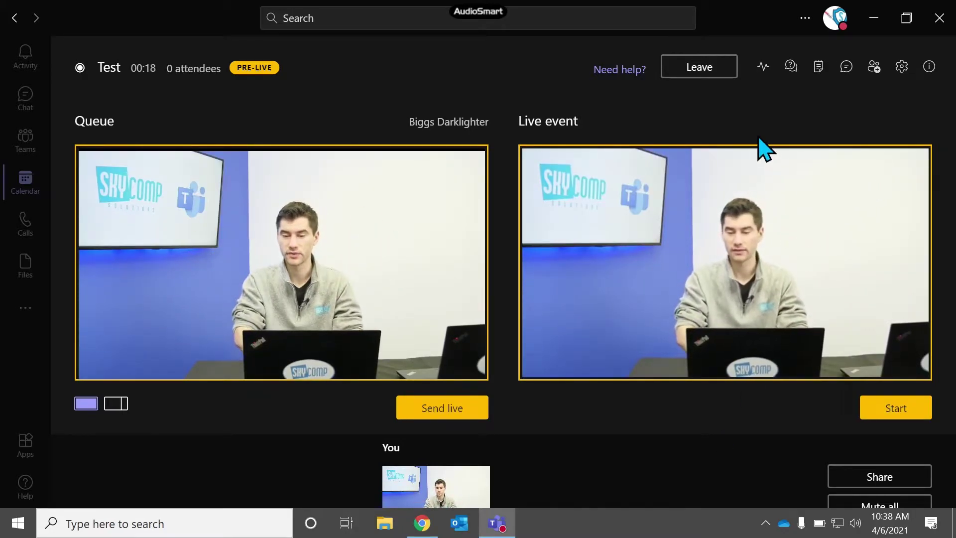
- View the Q&A, meeting notes, chat and People panes, ending on Device settings
left_click(791, 66)
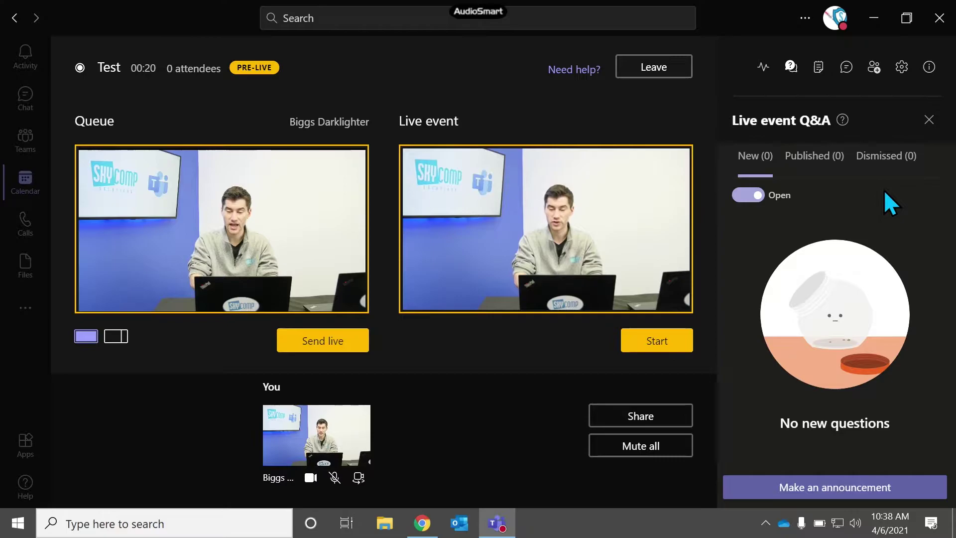
left_click(818, 67)
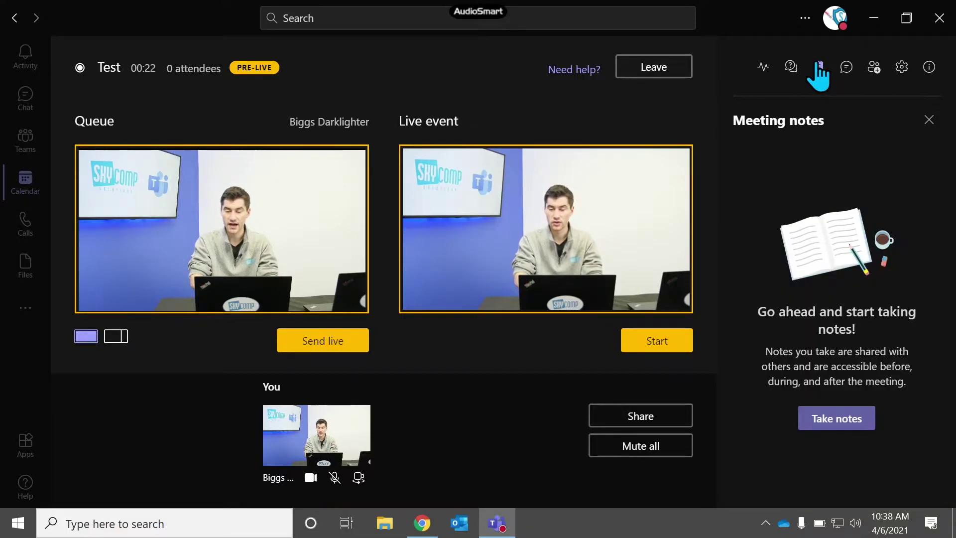
left_click(846, 67)
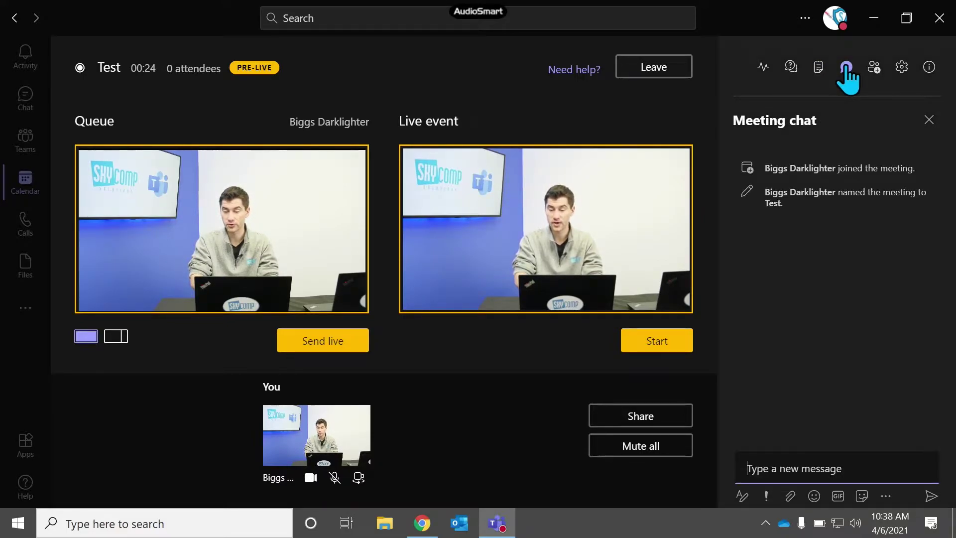
left_click(875, 68)
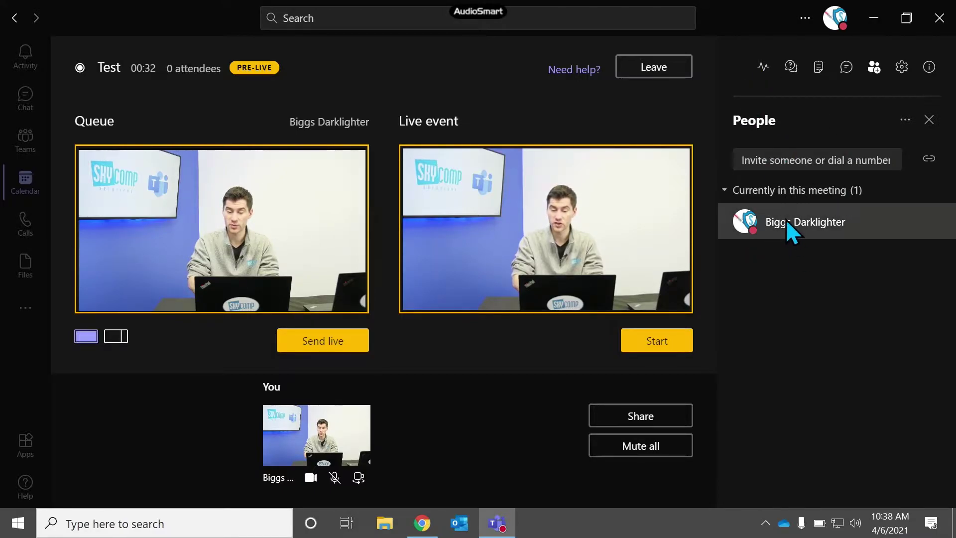
left_click(899, 75)
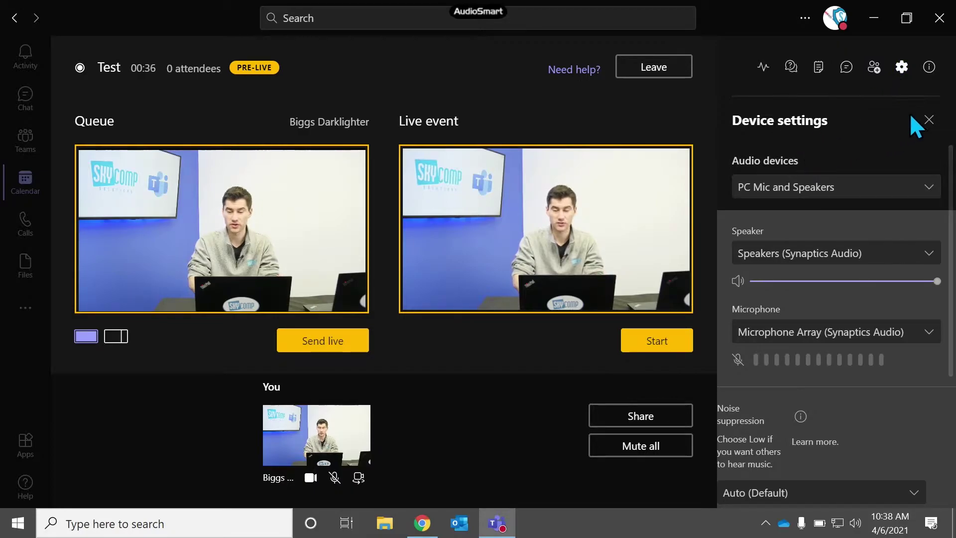